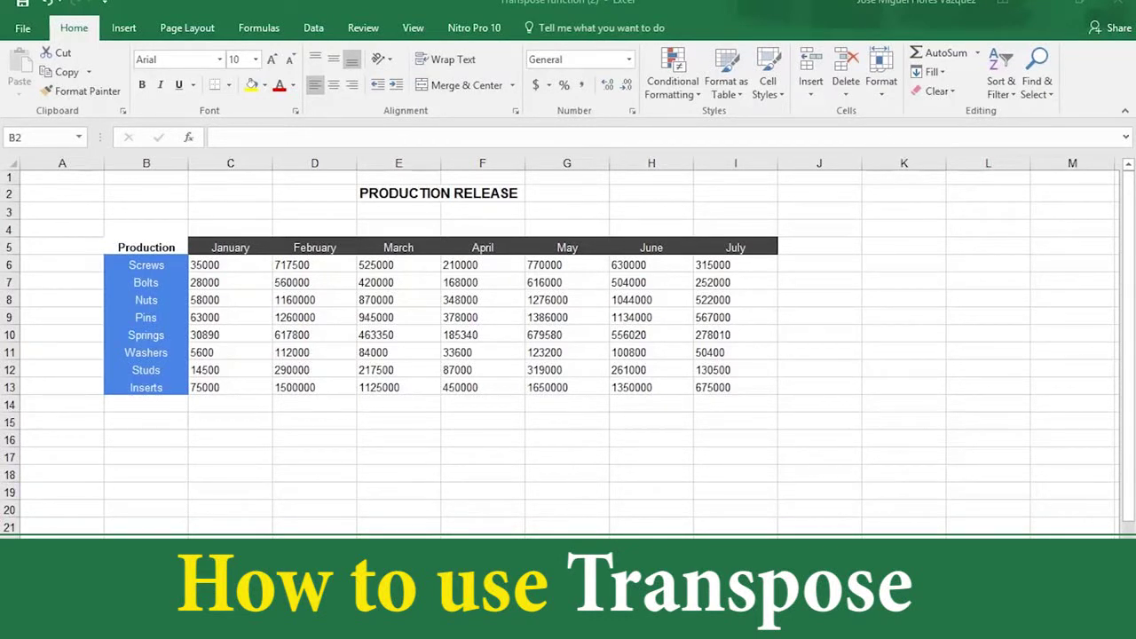
Go to the COPY AND PASTE SPECIAL worksheet showing eight parts by January–July
left_click(62, 474)
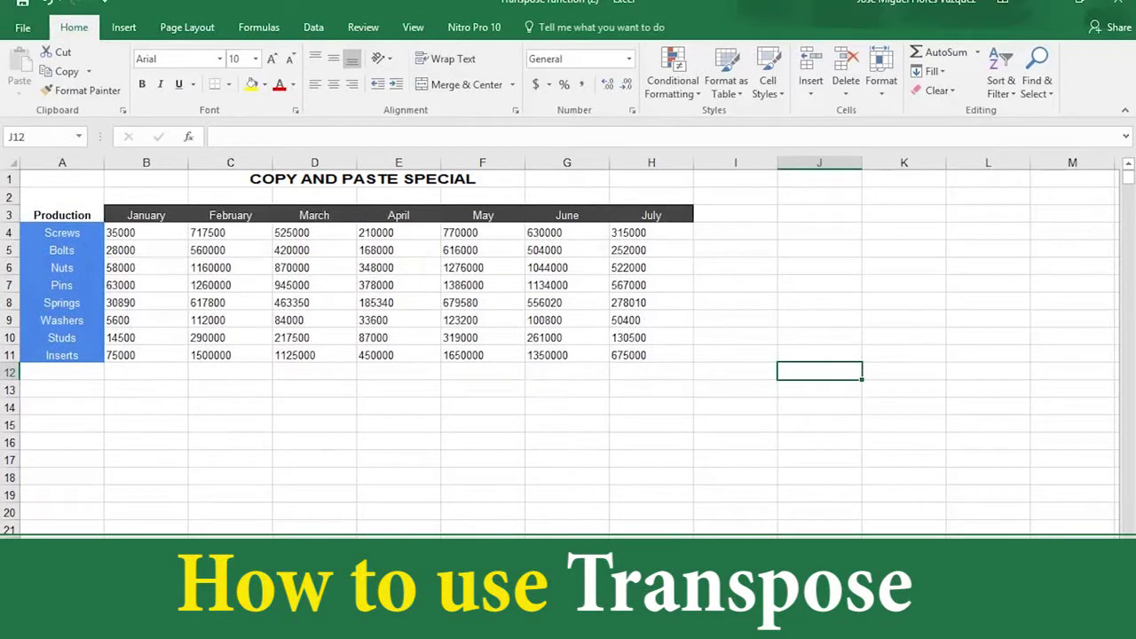
Copy the production table A3:H11 and bring up paste options at cell A14
left_click_drag(56, 215, 622, 354)
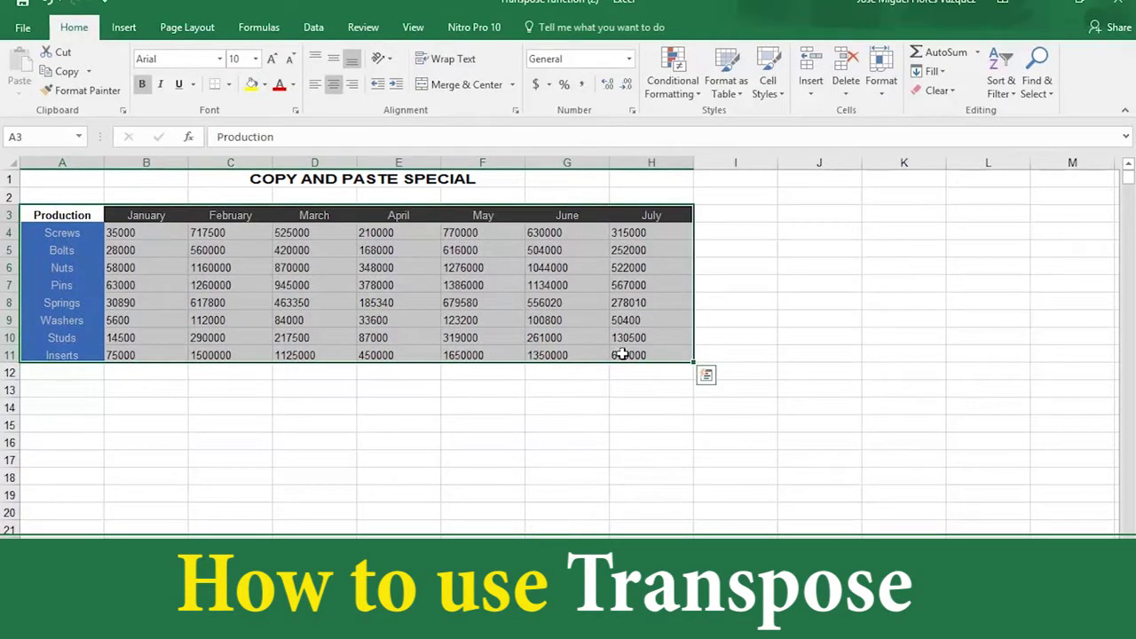
left_click(89, 72)
left_click(91, 97)
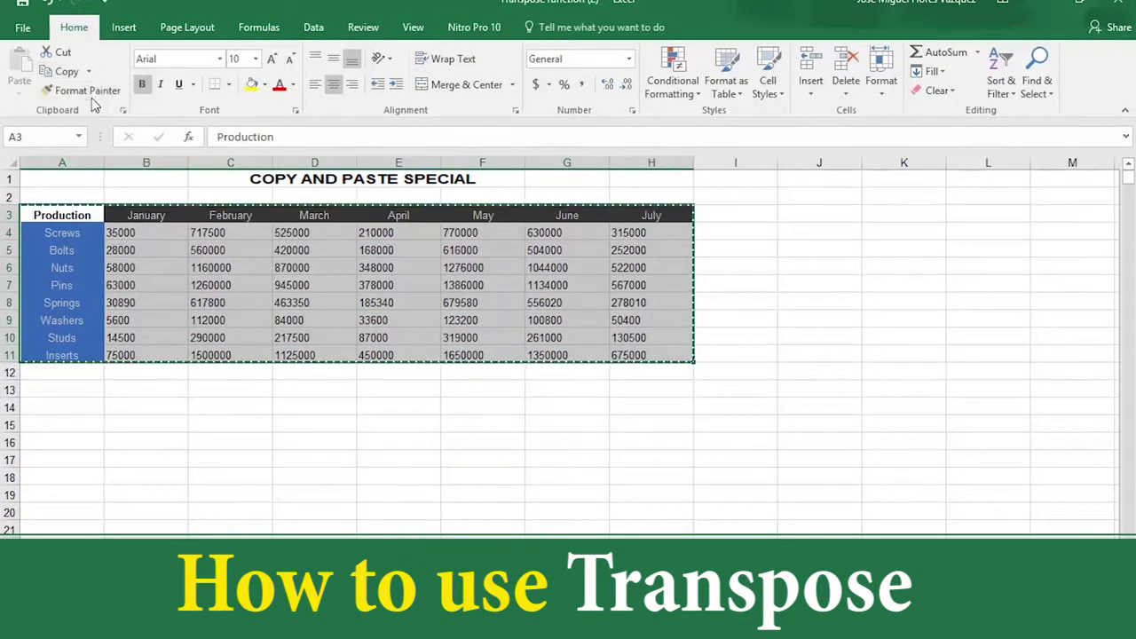
left_click(48, 410)
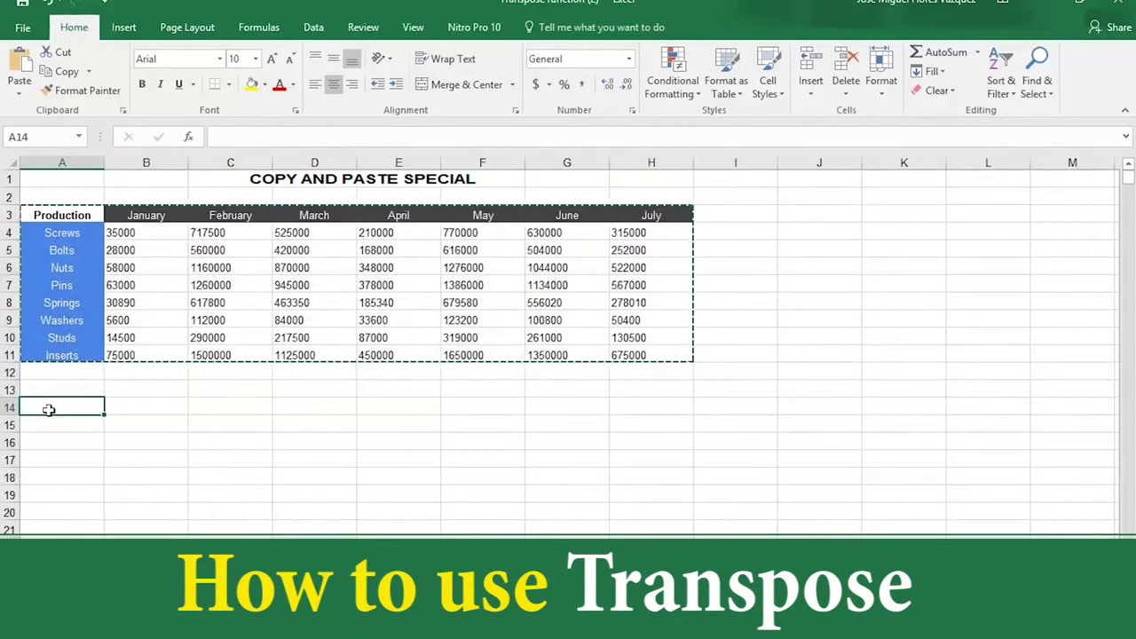
left_click(20, 89)
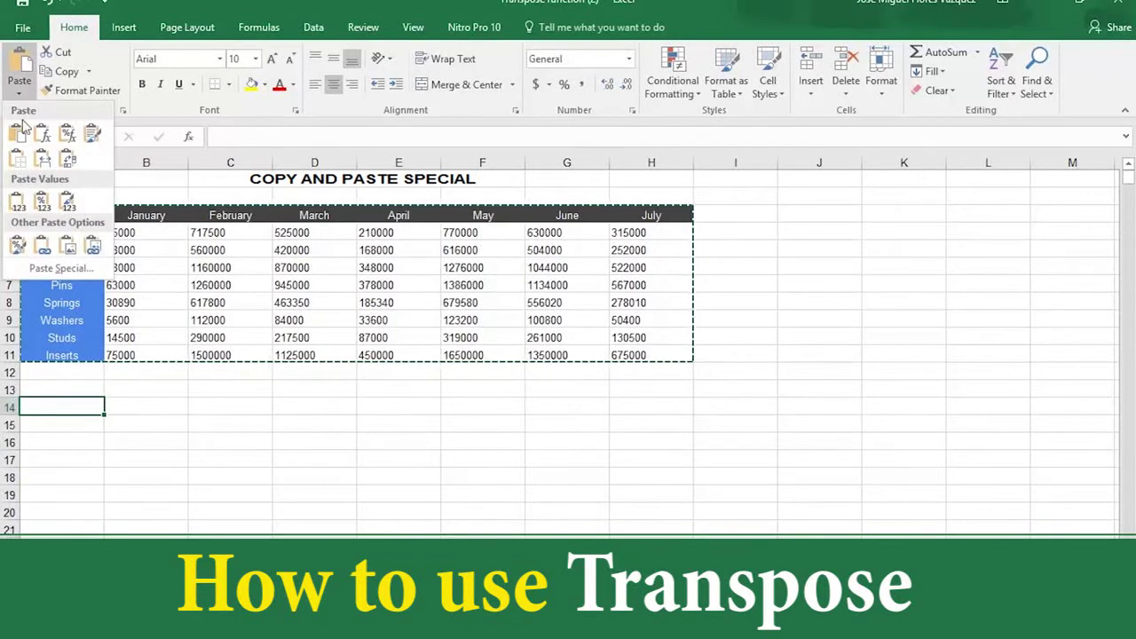
Paste the copied table at A14 using Paste Special with Transpose enabled
left_click(79, 269)
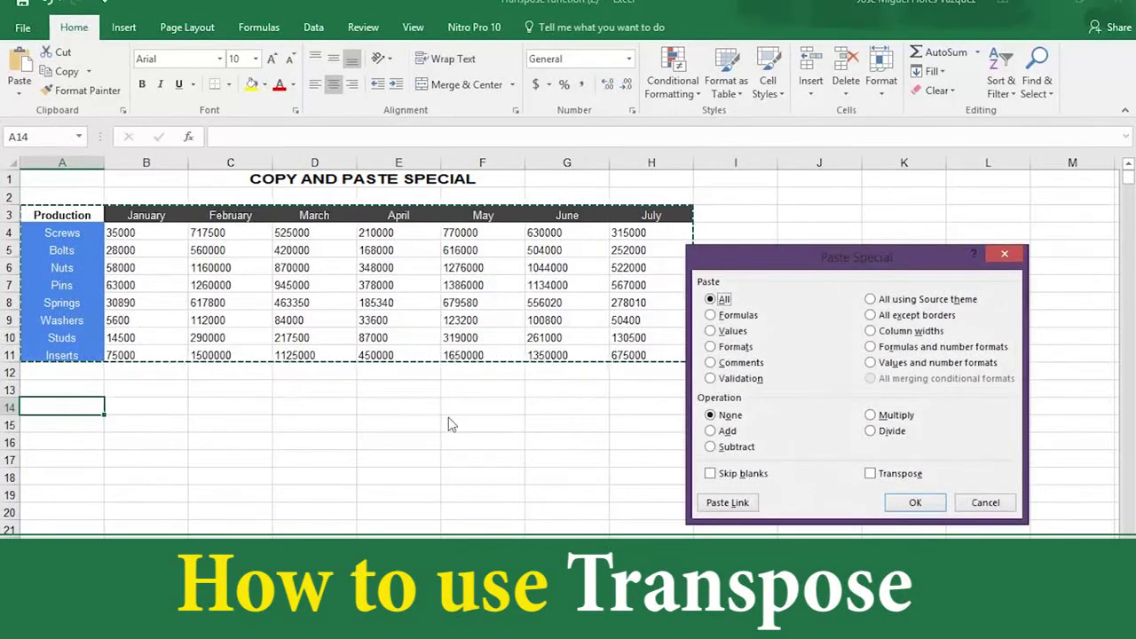
left_click(871, 475)
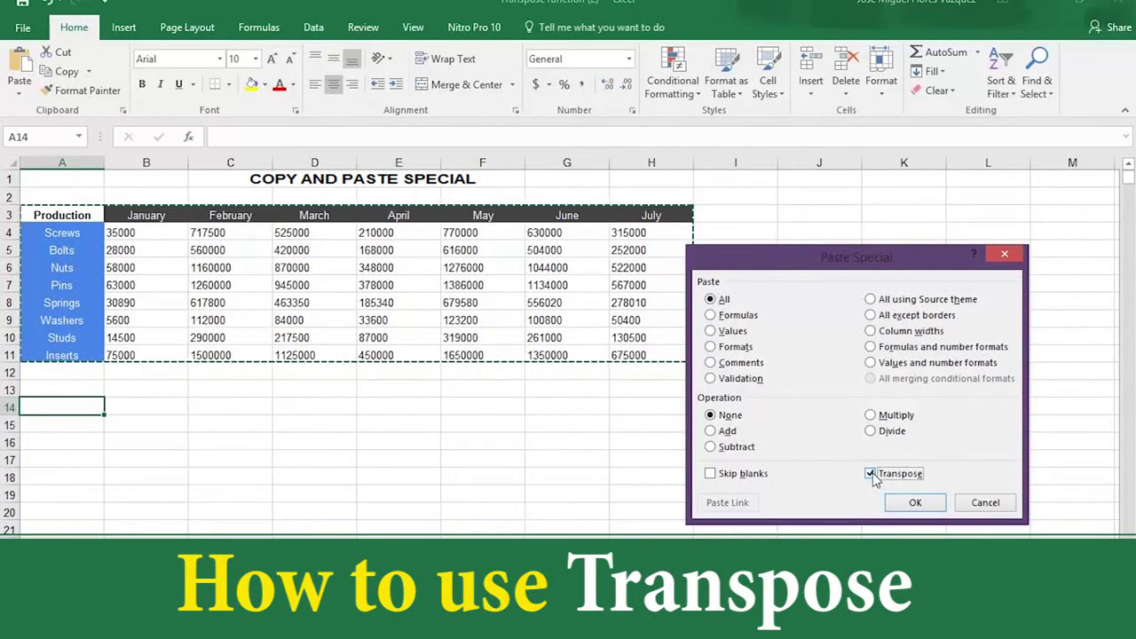
left_click(915, 503)
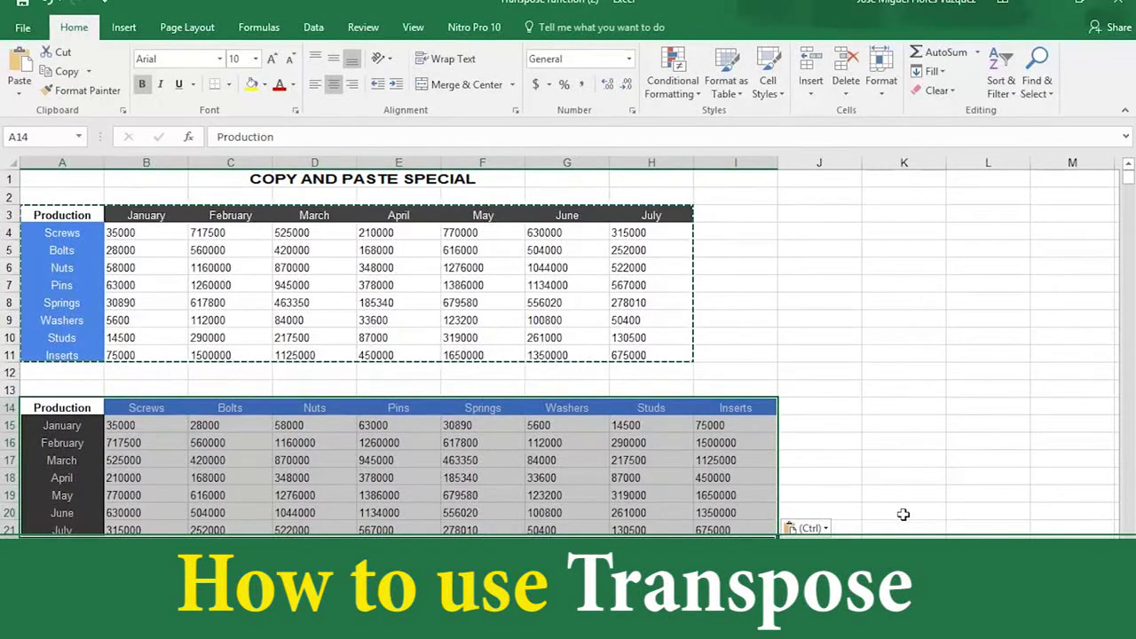
left_click(903, 514)
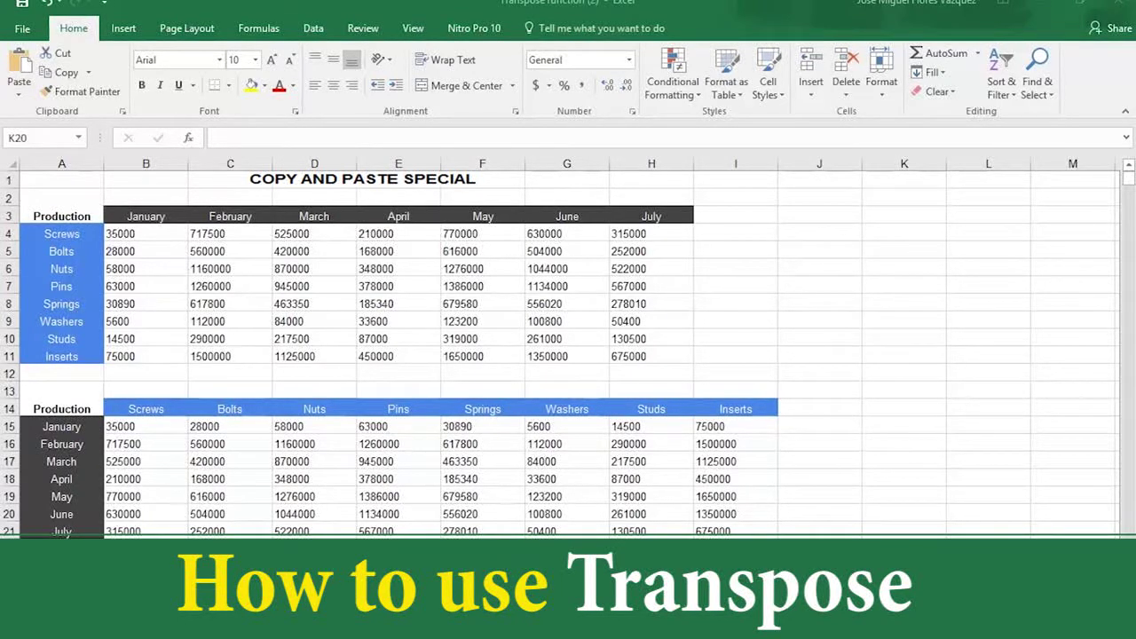
Change Bolts' February formula in C5 from =B5*20 to =B5*80
left_click(210, 253)
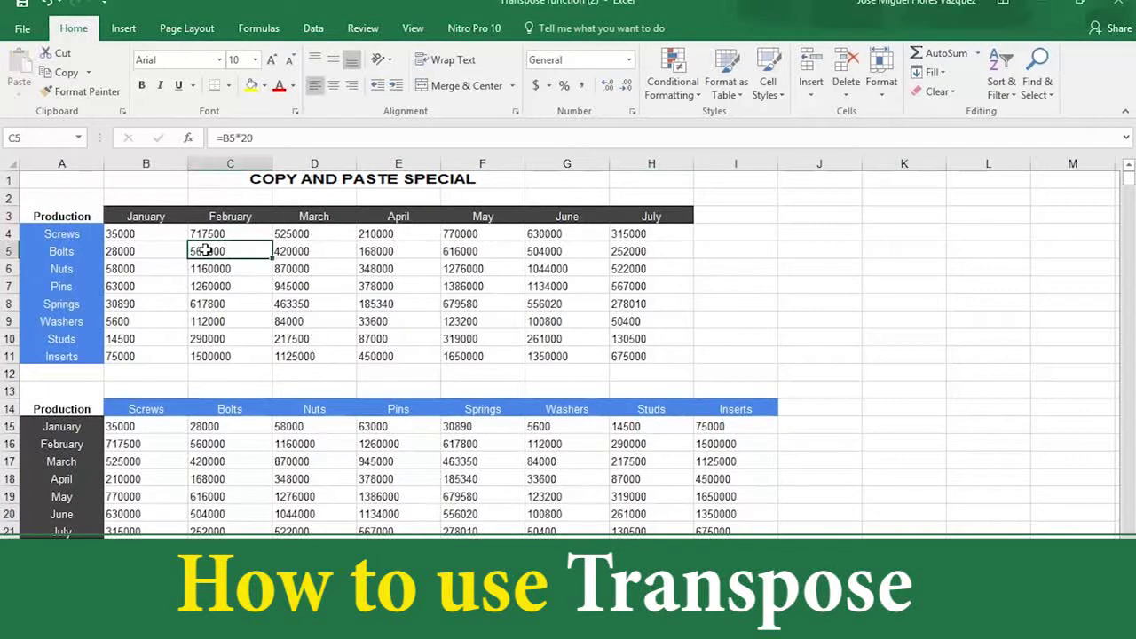
left_click(248, 138)
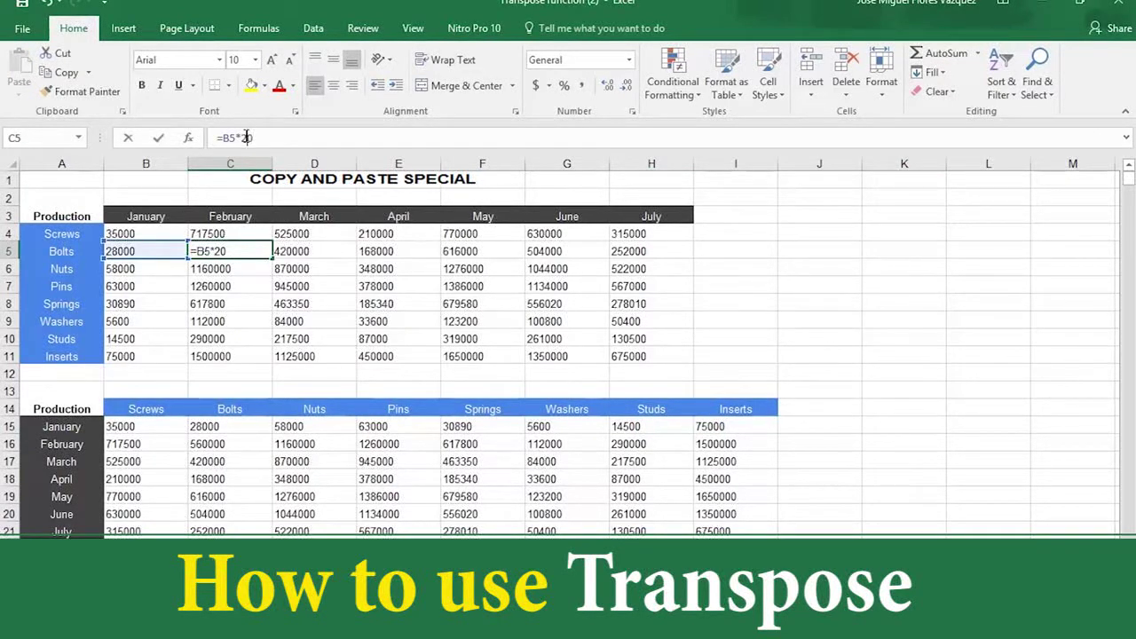
left_click_drag(241, 137, 255, 137)
type("80")
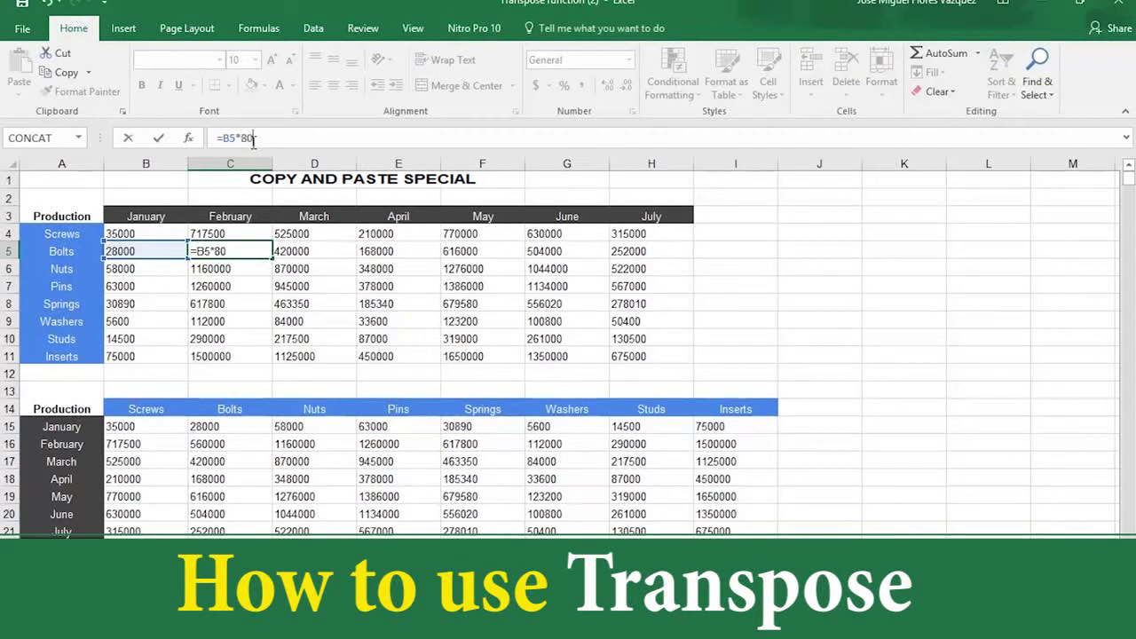
key("Return")
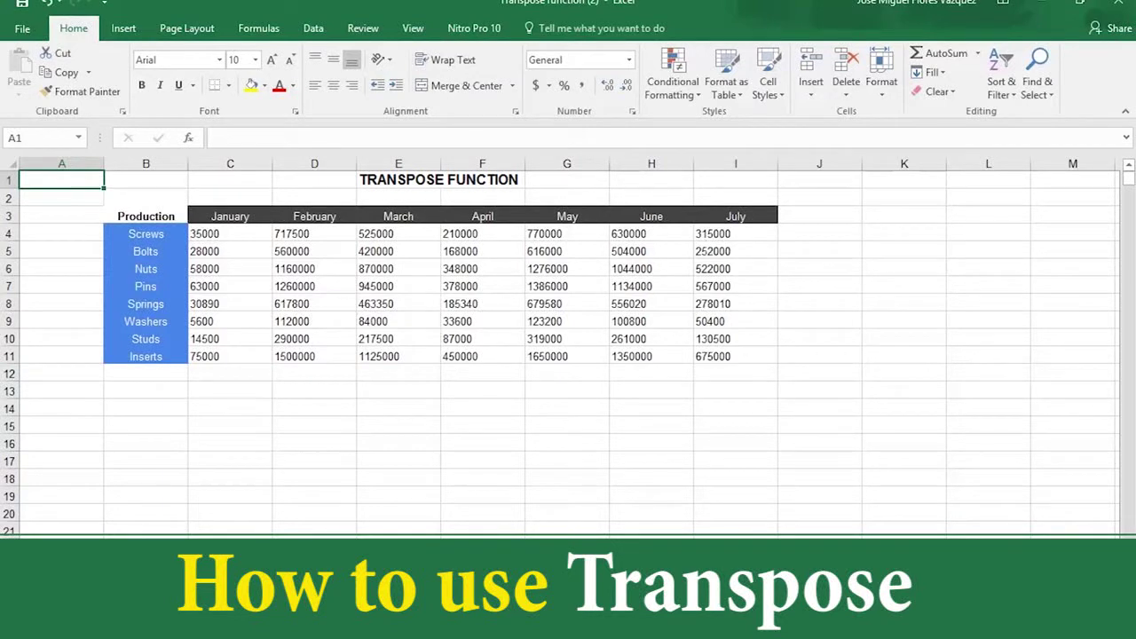
Enter {=TRANSPOSE(B3:I11)} as an array formula across B14:I21 with Ctrl+Shift+Enter
left_click(136, 412)
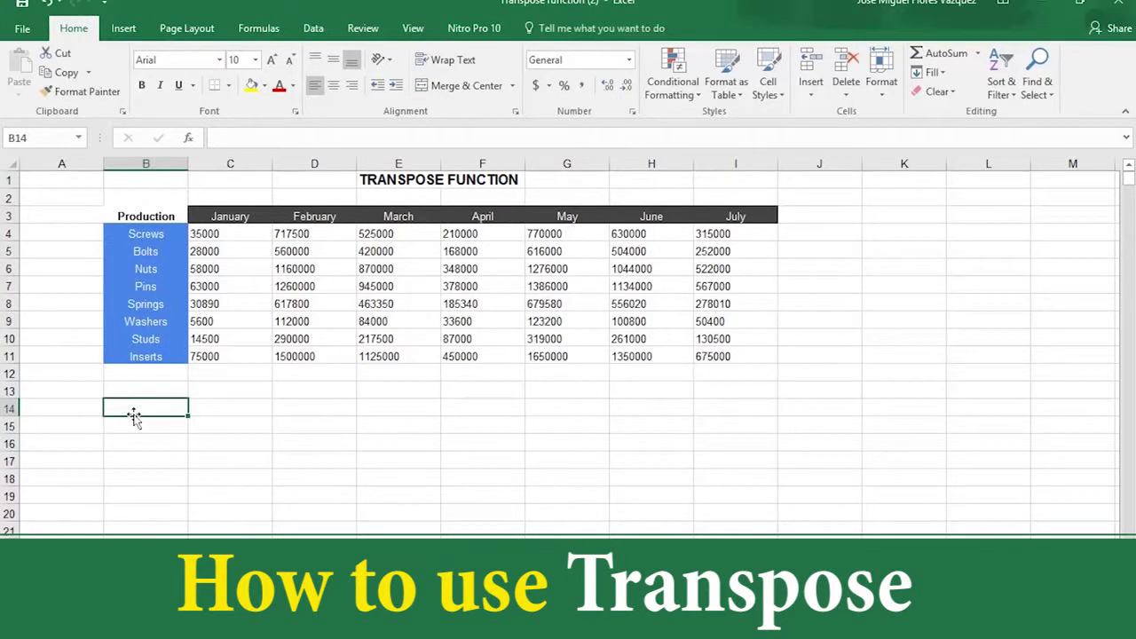
key("shift+Down")
key("shift+Down")
key("shift+Down")
key("shift+Down")
key("shift+Down")
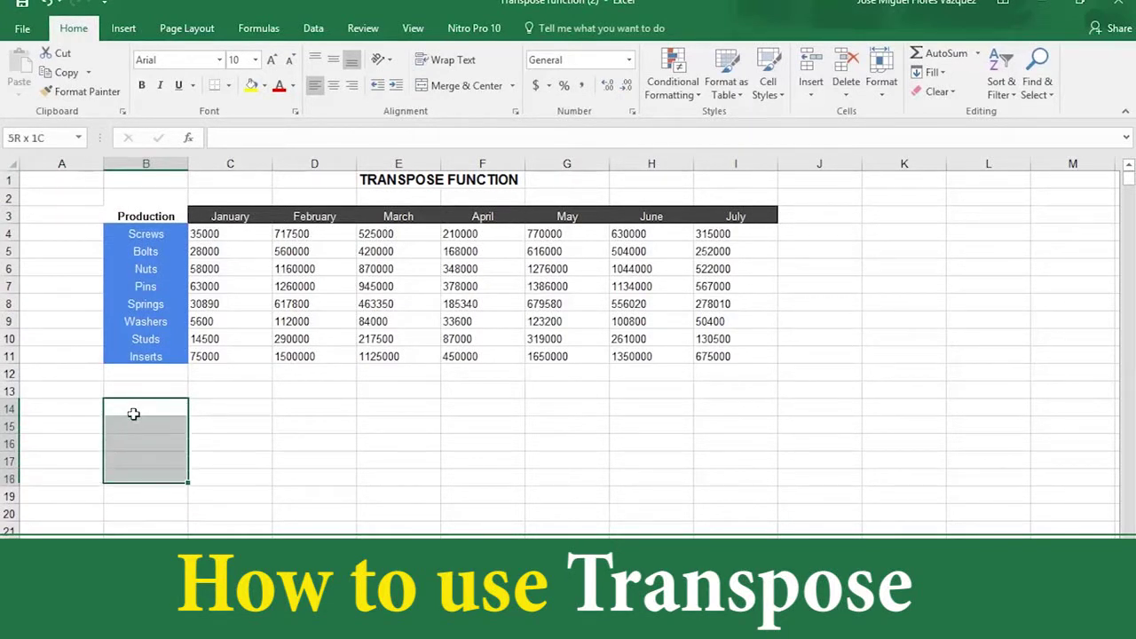
key("shift+Down")
key("shift+Down")
key("shift+Right")
key("shift+Right")
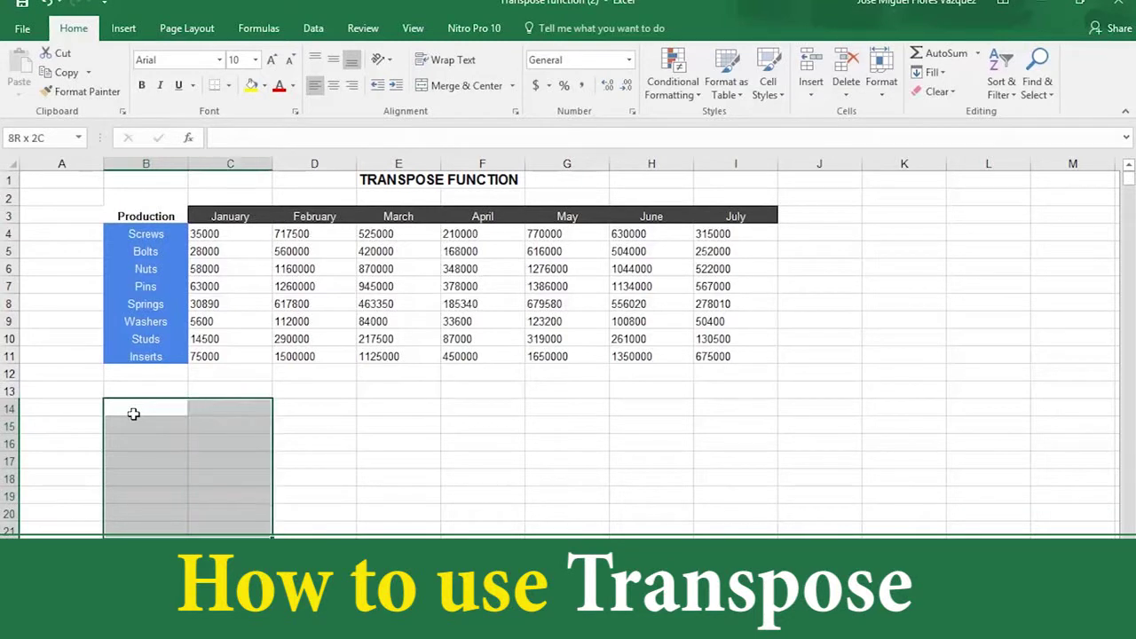
key("shift+Right")
key("shift+Right")
key("shift+Right")
key("shift+Right")
key("shift+Right")
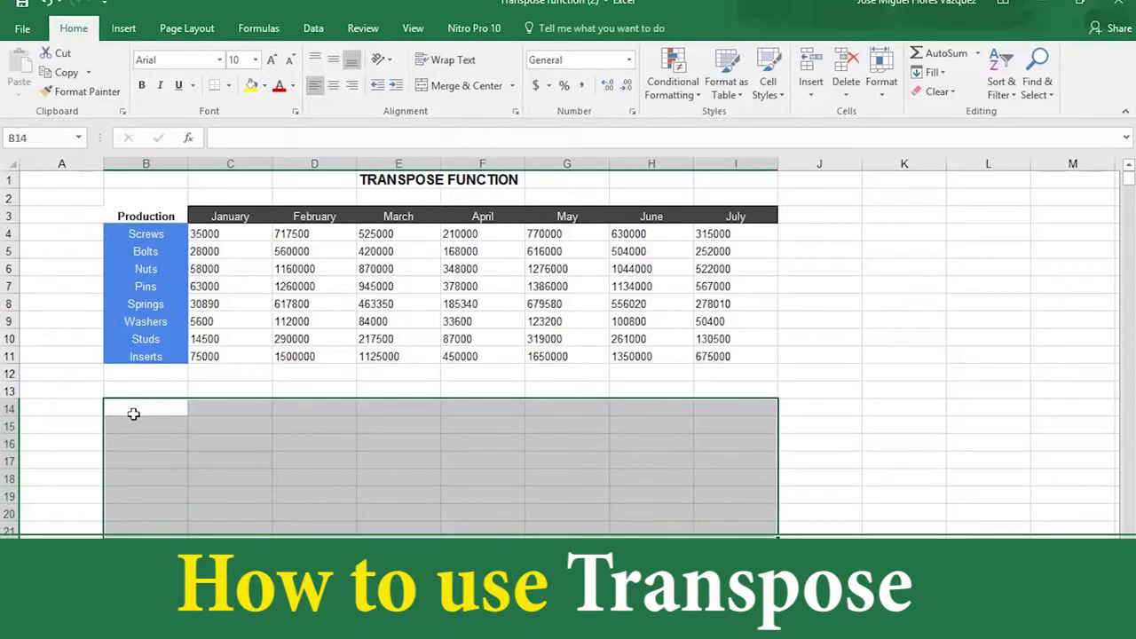
type("=")
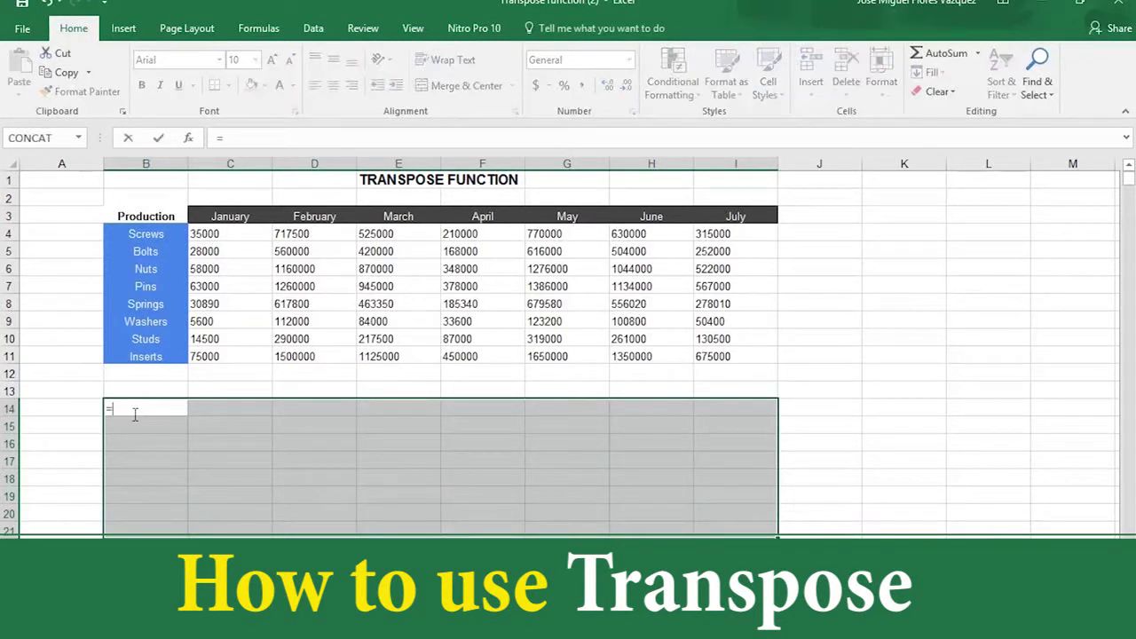
type("TRANS")
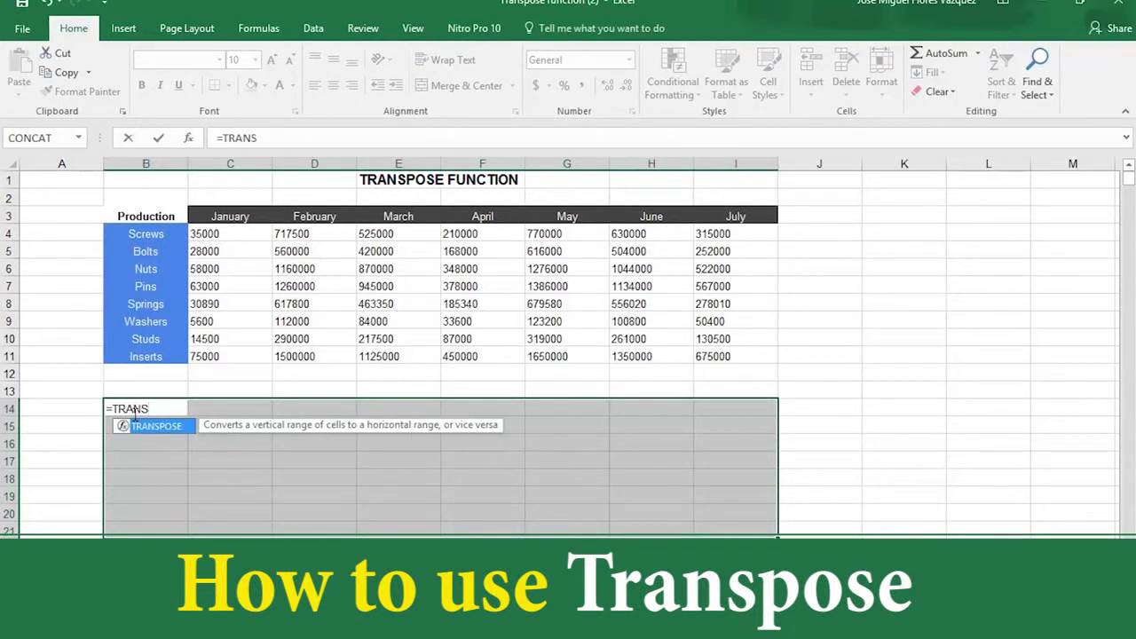
type("POSE(")
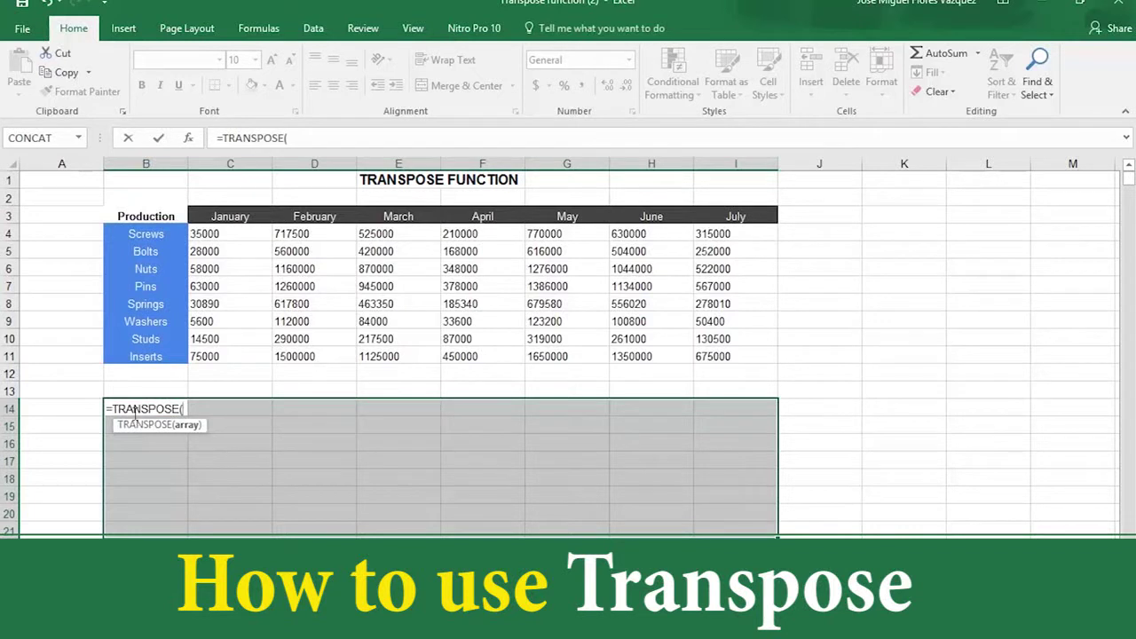
left_click_drag(142, 218, 730, 355)
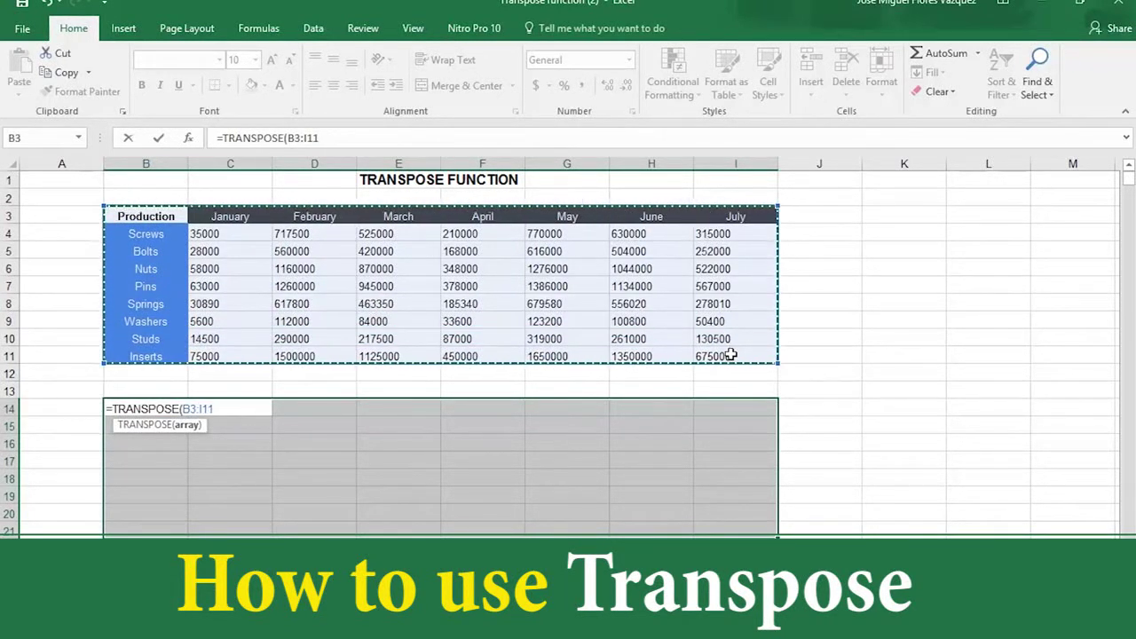
type(")")
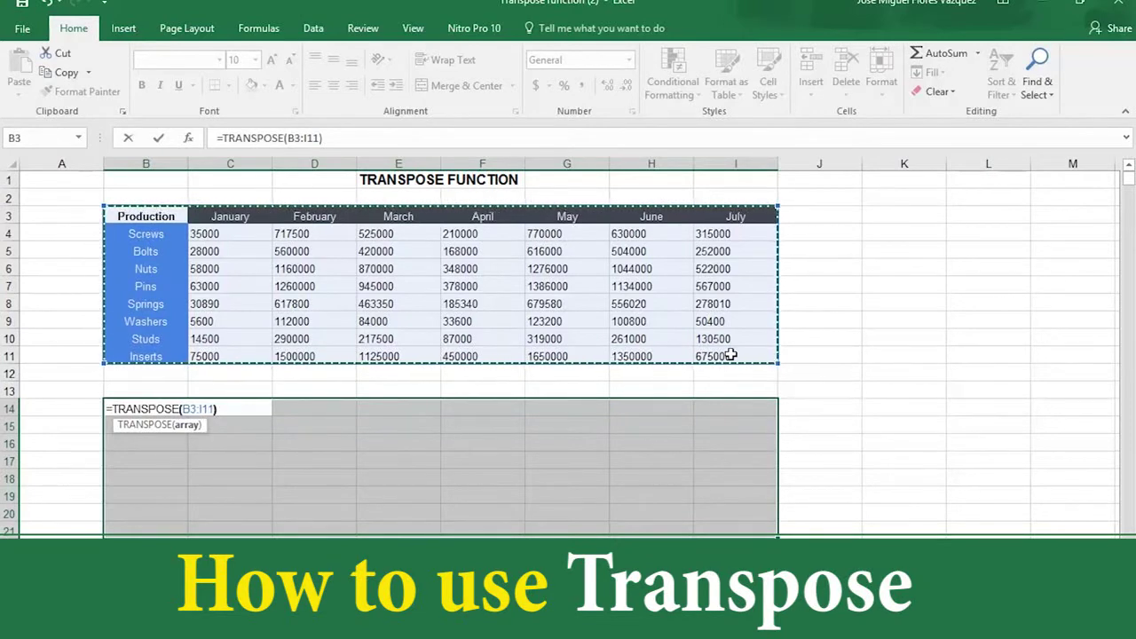
key("ctrl")
key("ctrl+shift+Return")
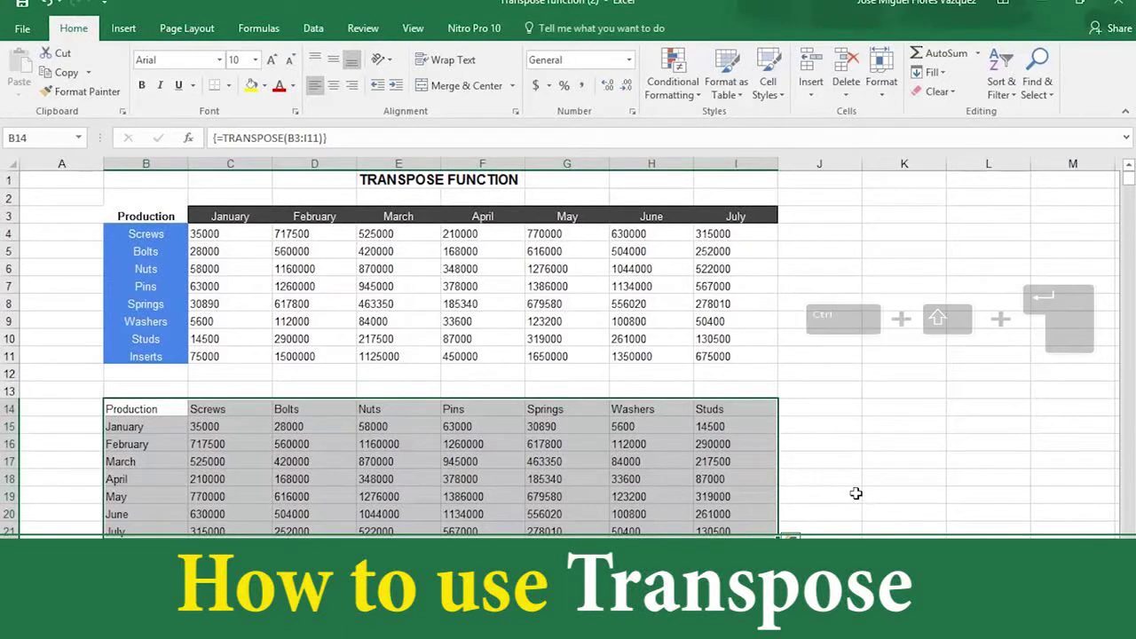
Change D5's formula from =C5*20 to =C5*80, giving 2240000 in the transposed array
left_click(787, 495)
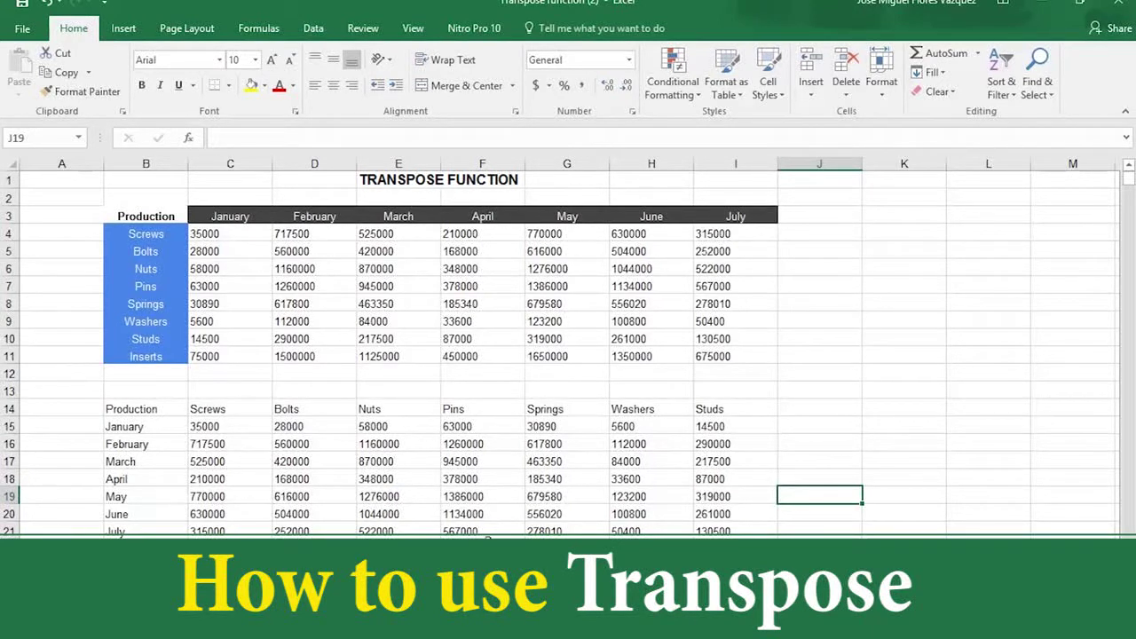
left_click(295, 252)
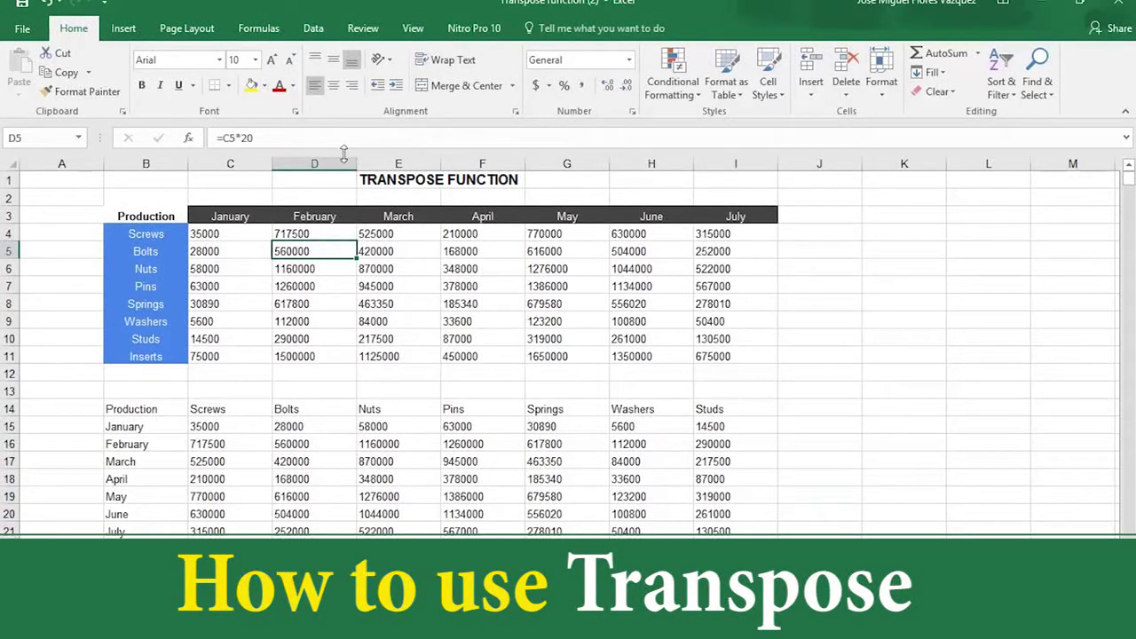
left_click(243, 138)
left_click_drag(242, 137, 284, 140)
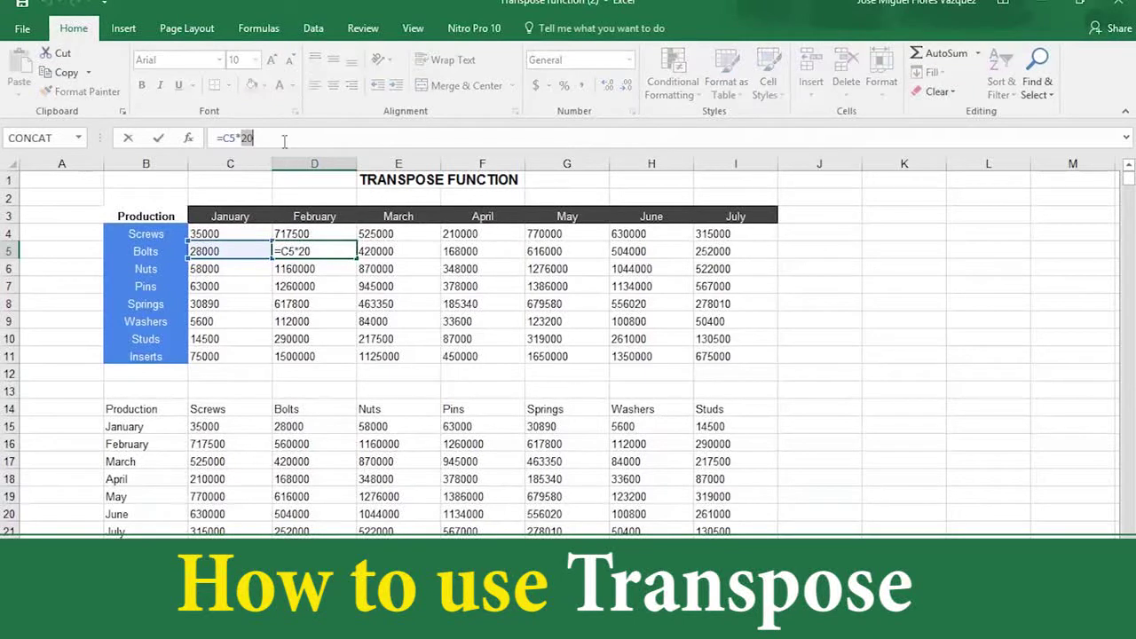
type("80")
key("Return")
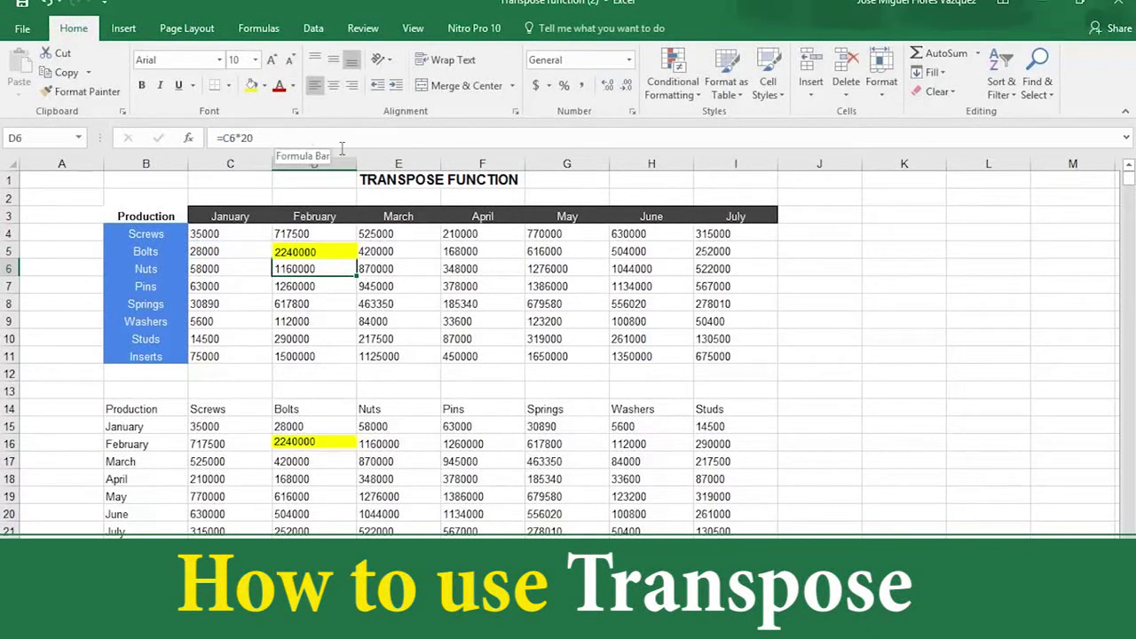